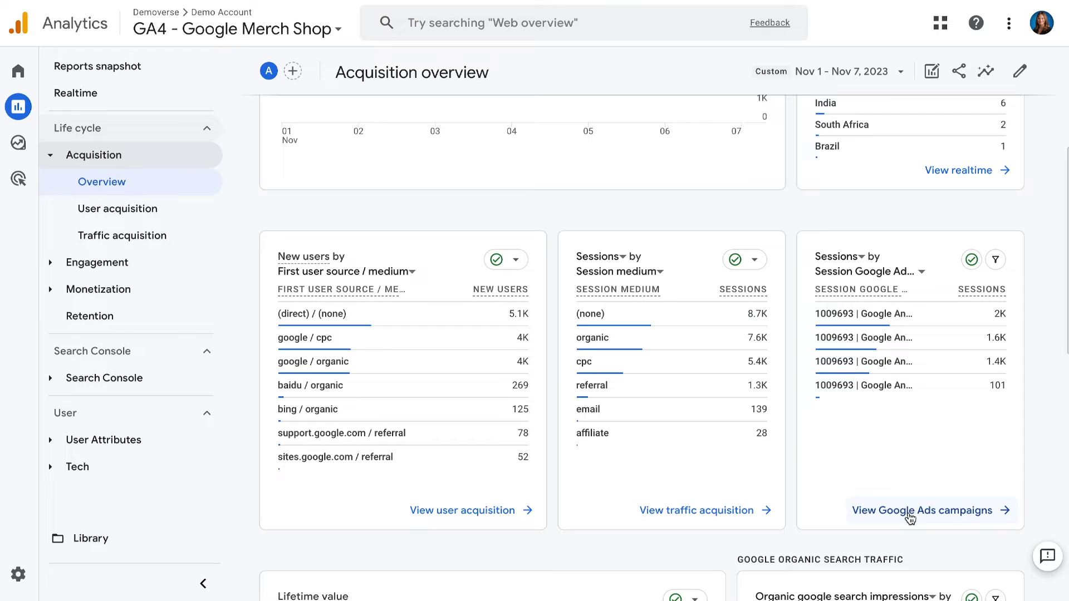
Open the Google Ads campaigns report from the Acquisition overview and examine its campaign metrics and the available primary dimensions
left_click(911, 518)
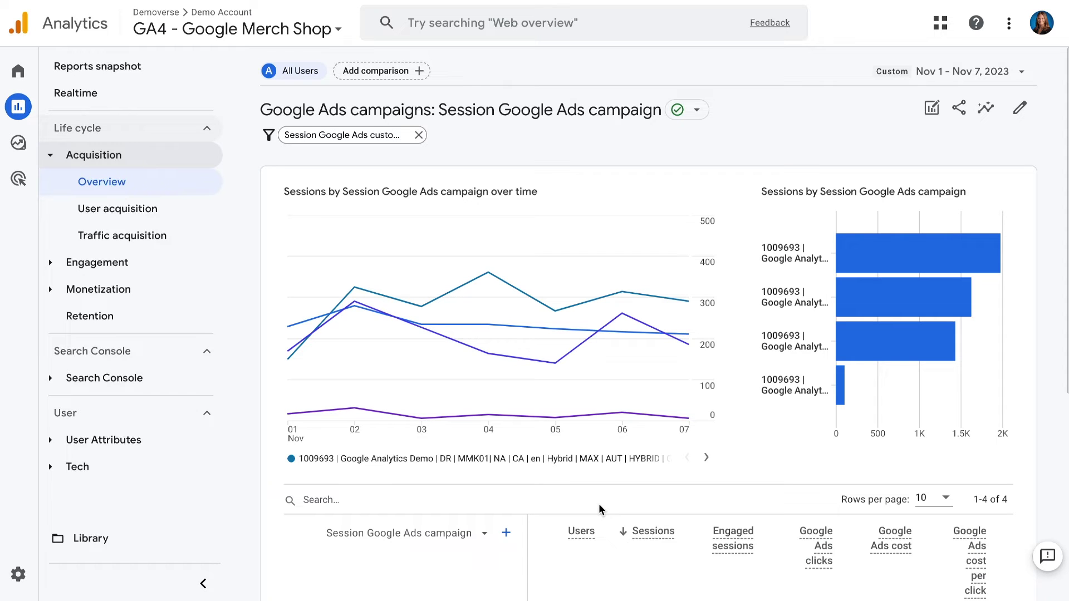
scroll(533, 499, "down", 4)
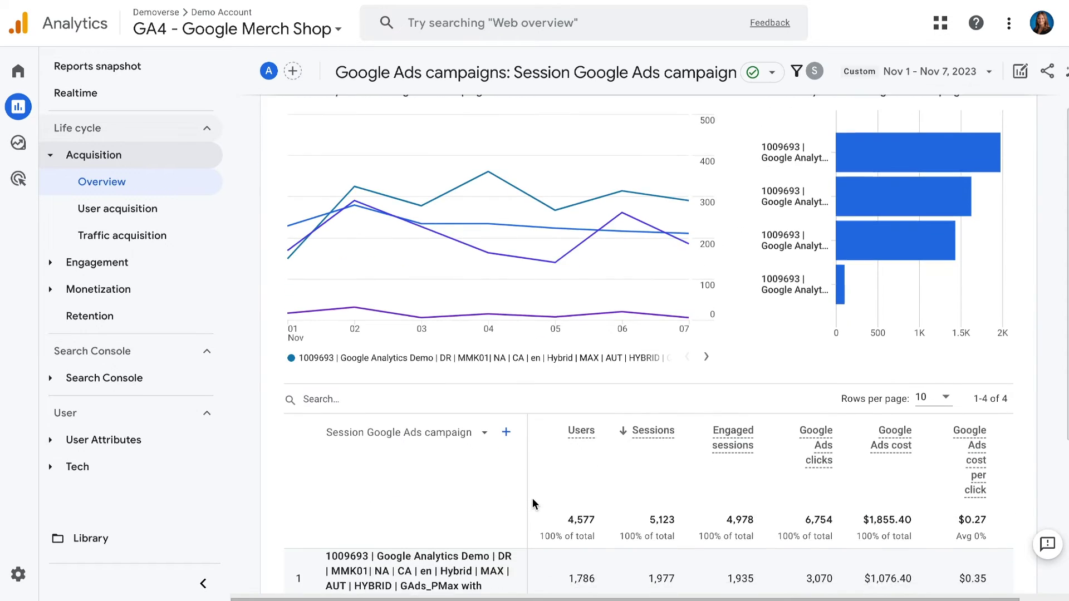
scroll(533, 499, "down", 2)
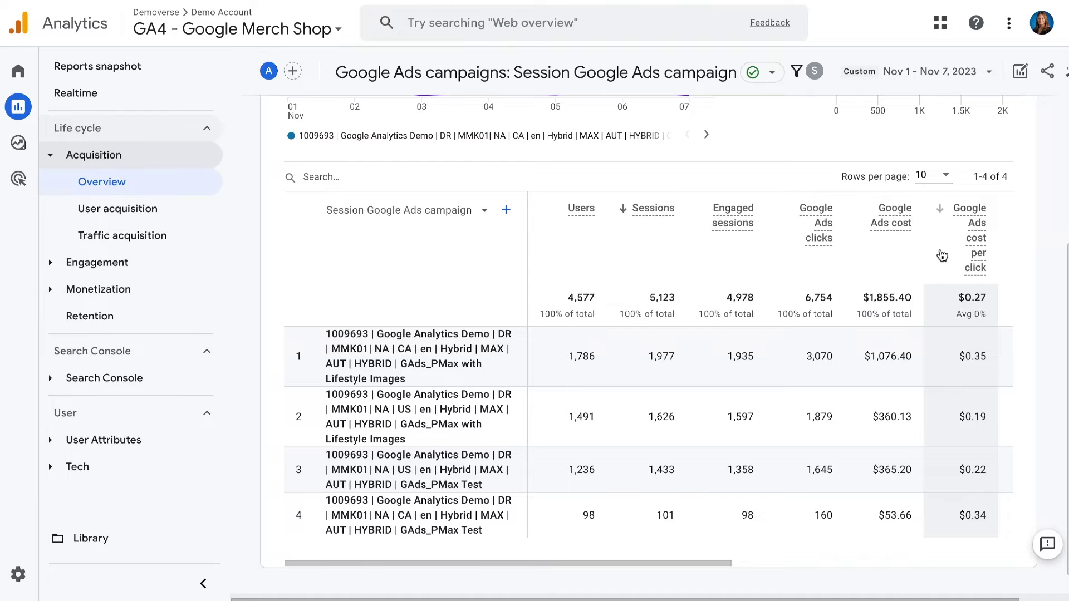
left_click(486, 213)
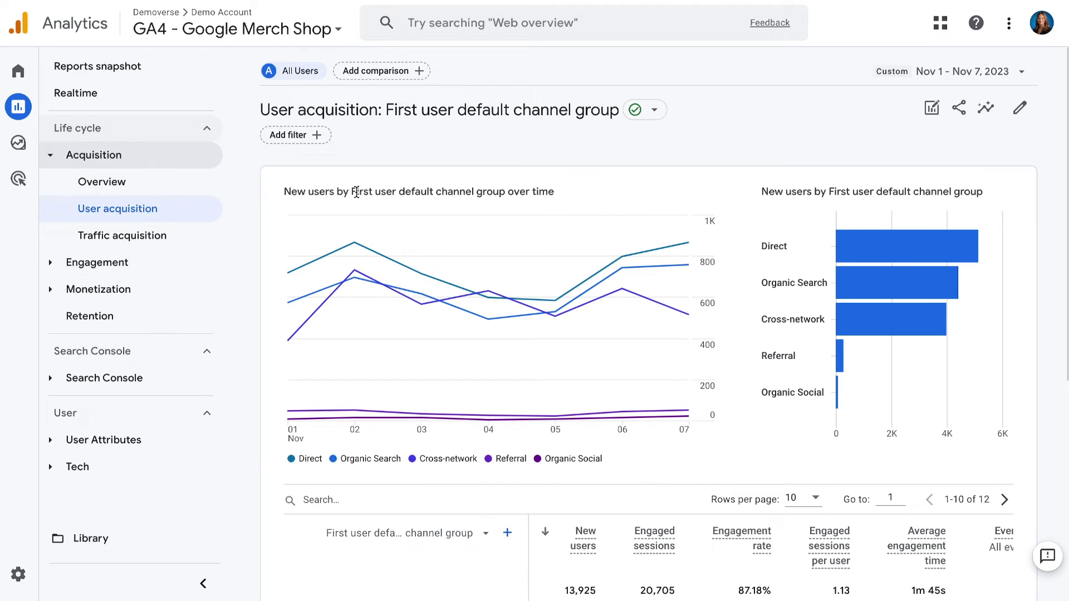
Set the primary dimension of the User acquisition table to First user source / medium
scroll(664, 189, "down", 6)
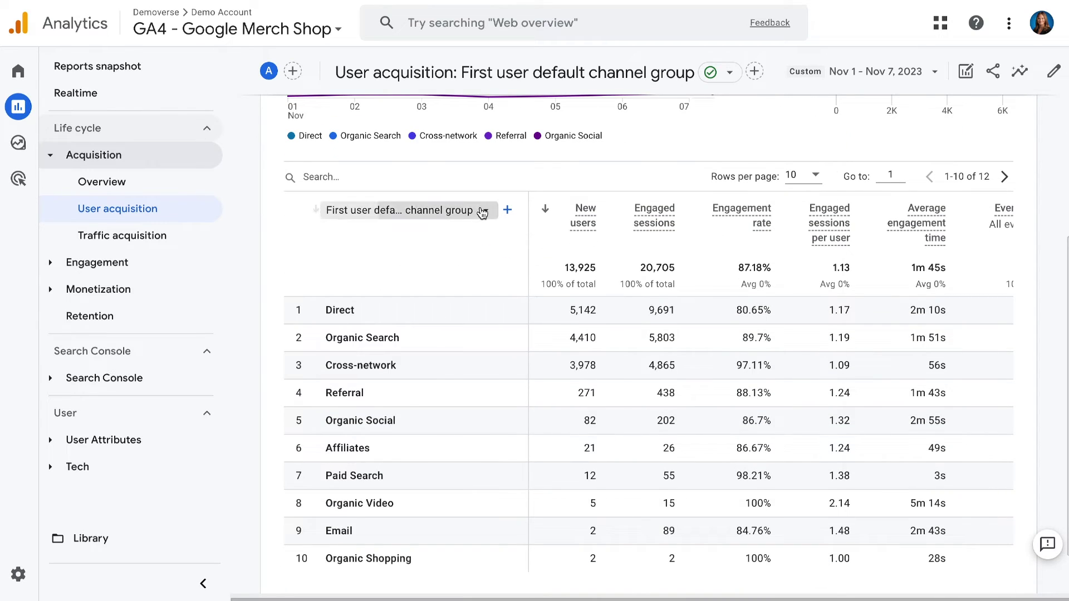
left_click(483, 211)
left_click(478, 324)
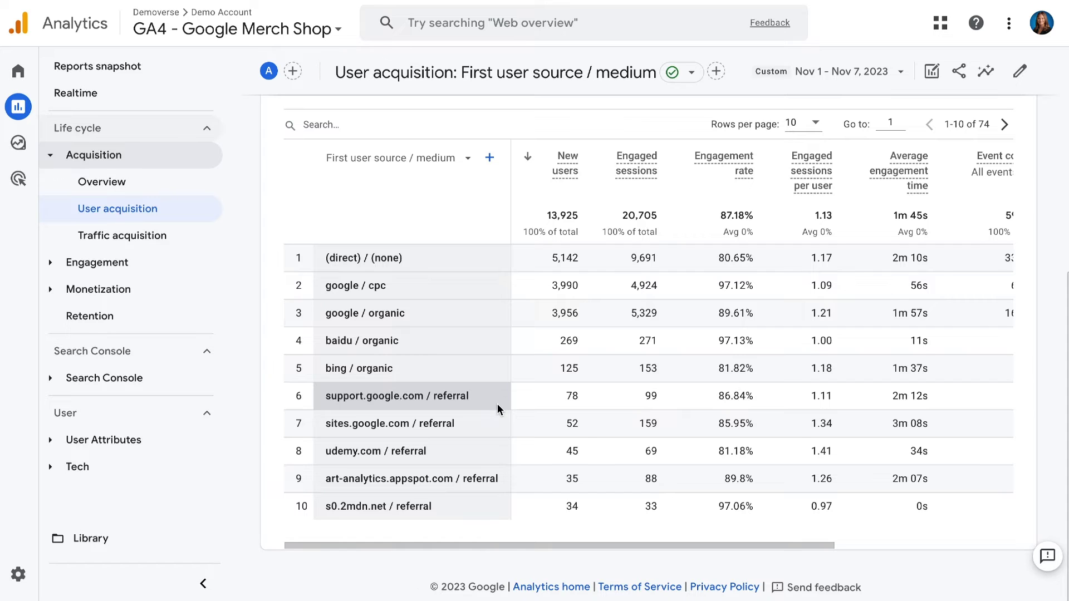
Show 25 rows per page in the User acquisition table and review the listed source / medium pairs
left_click(795, 128)
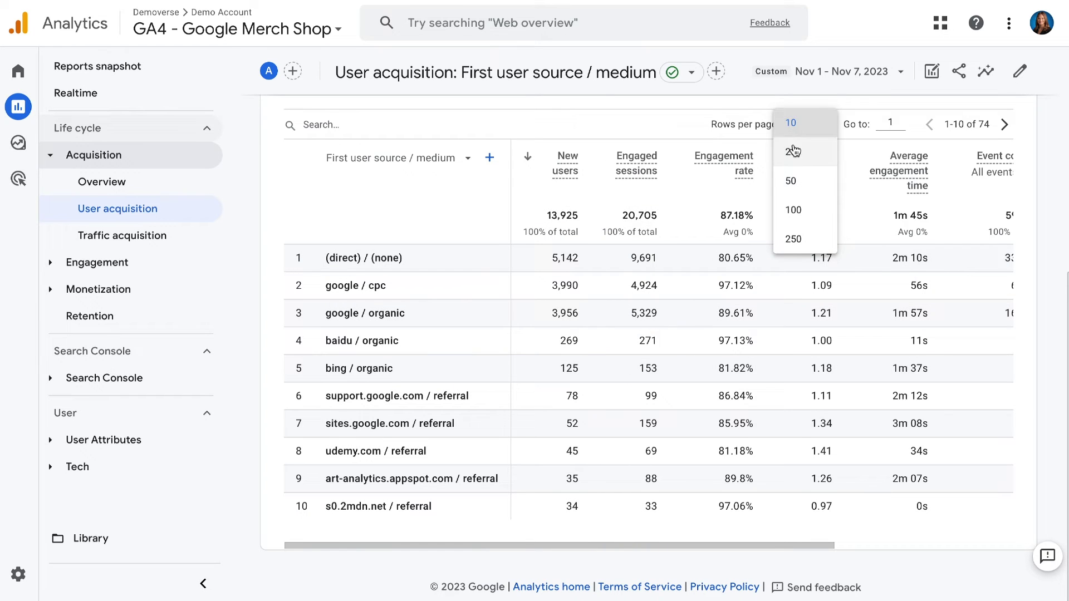
left_click(794, 154)
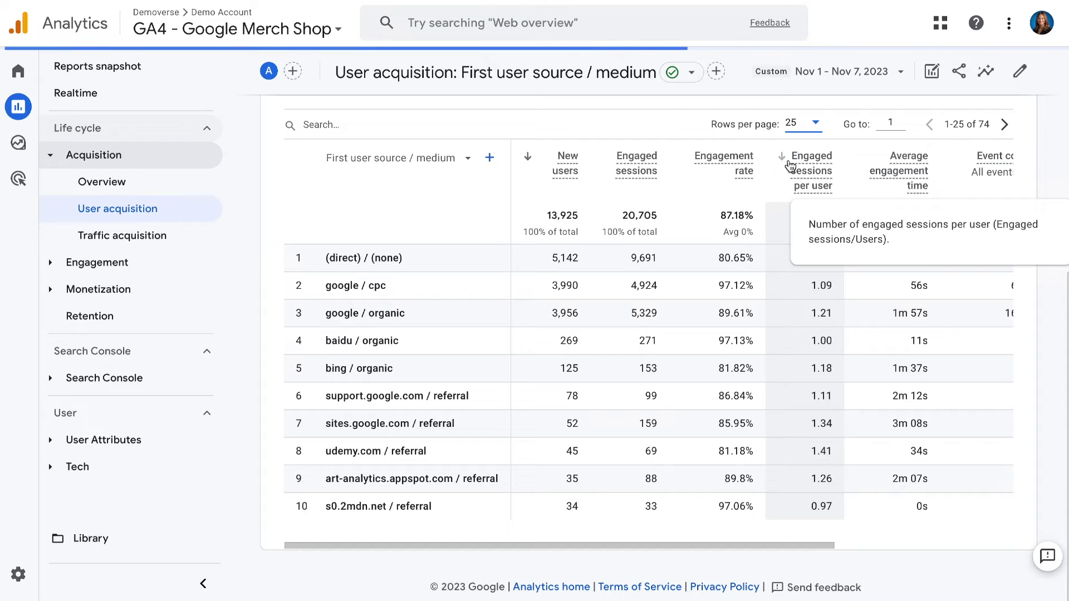
scroll(527, 358, "down", 3)
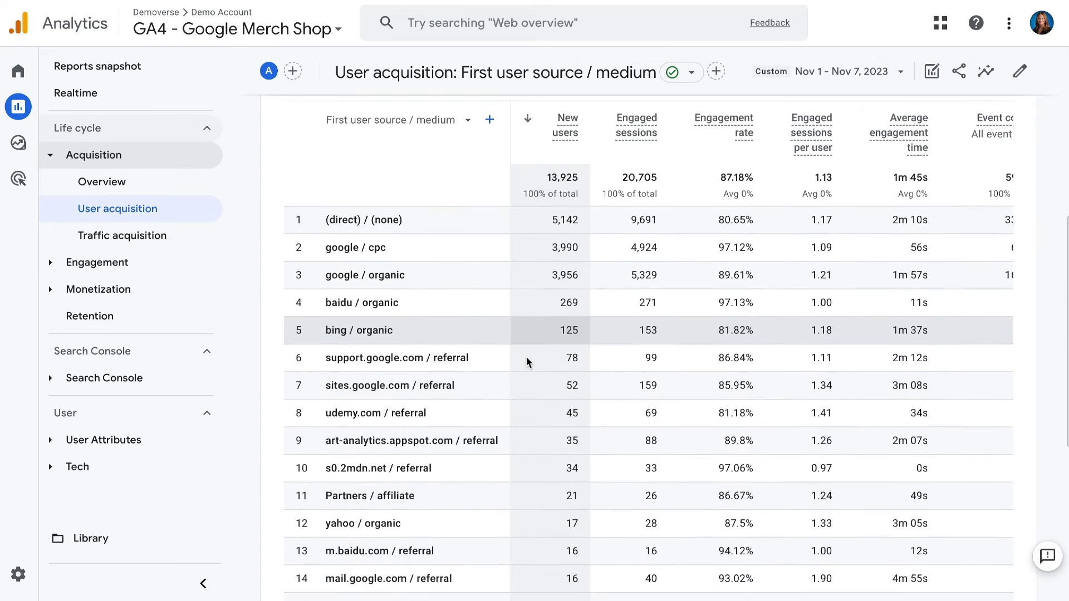
scroll(525, 356, "down", 2)
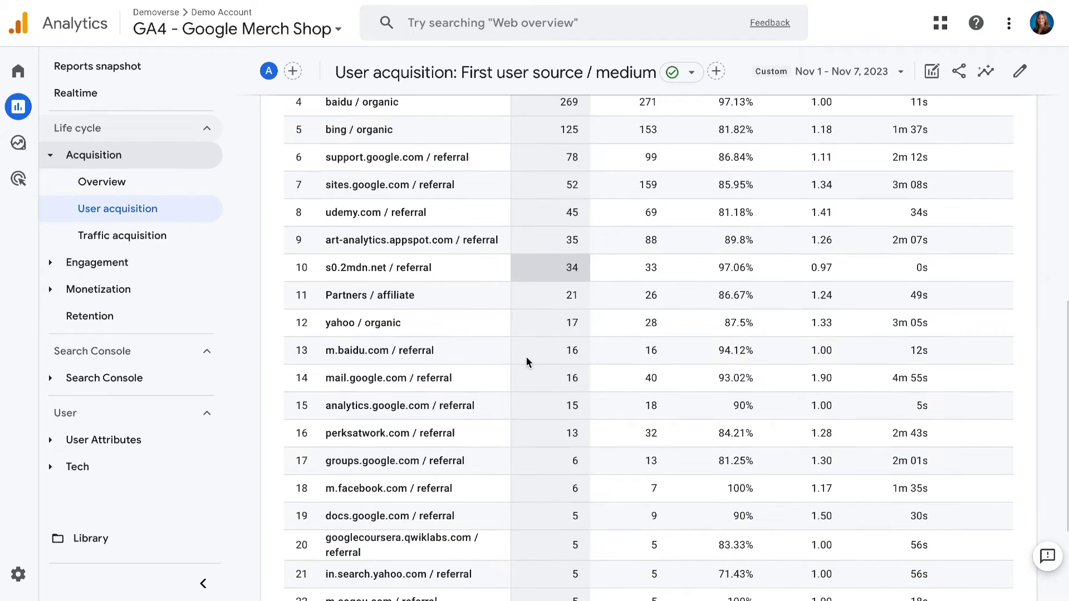
scroll(527, 361, "down", 1)
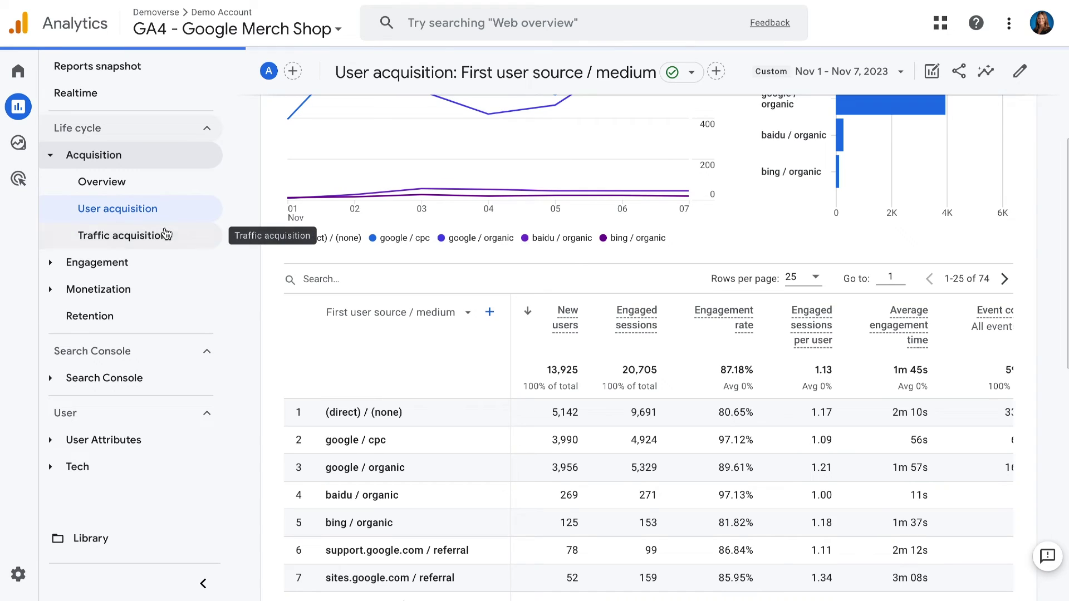
Open the Traffic acquisition report and set its table's primary dimension to Session source / medium
left_click(220, 232)
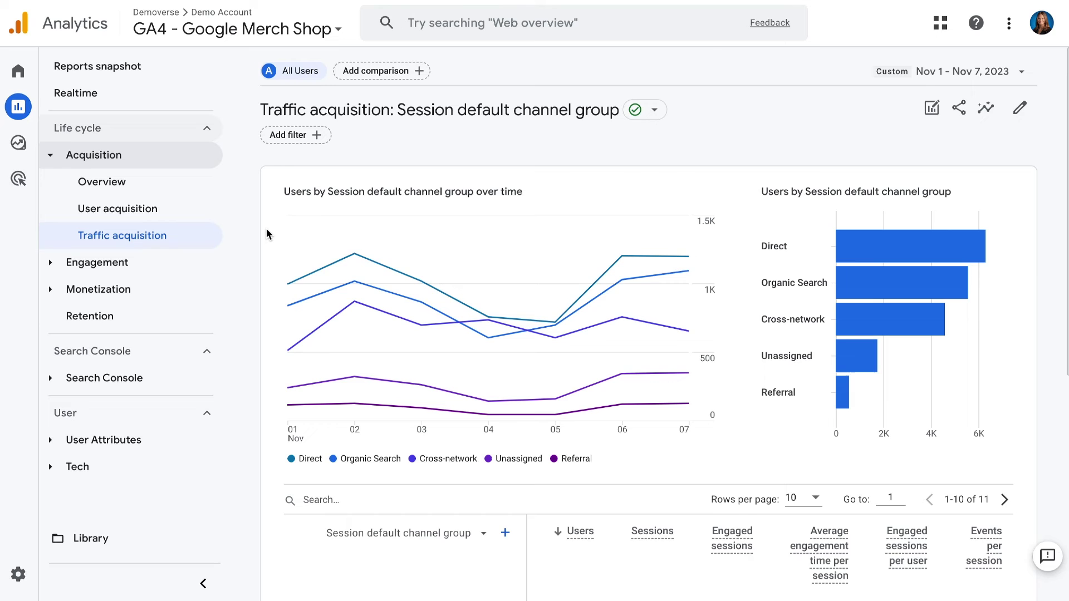
scroll(266, 227, "down", 4)
scroll(266, 228, "down", 2)
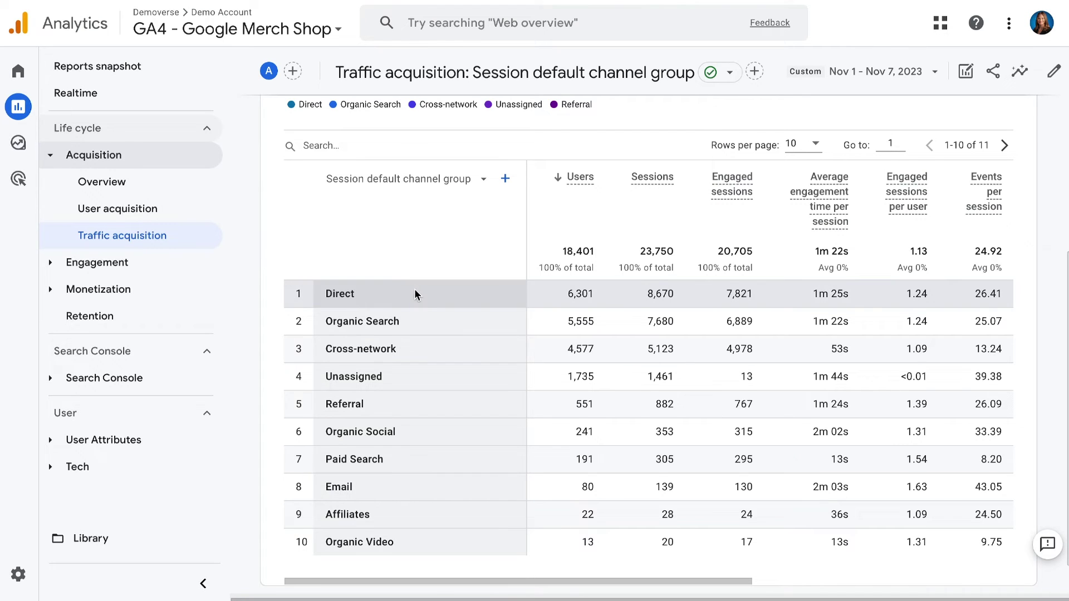
left_click(435, 181)
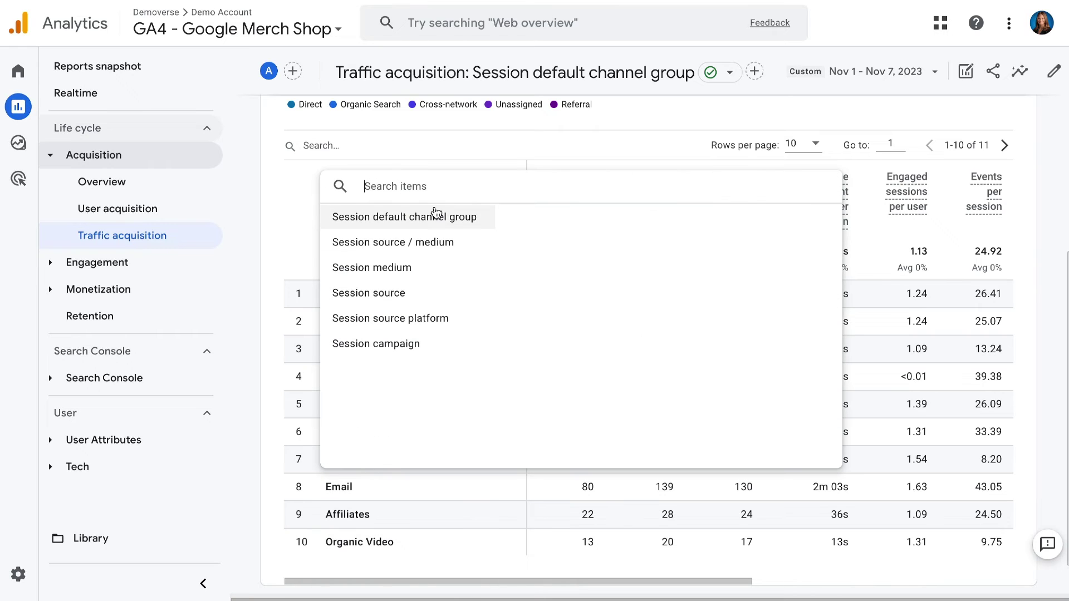
left_click(466, 243)
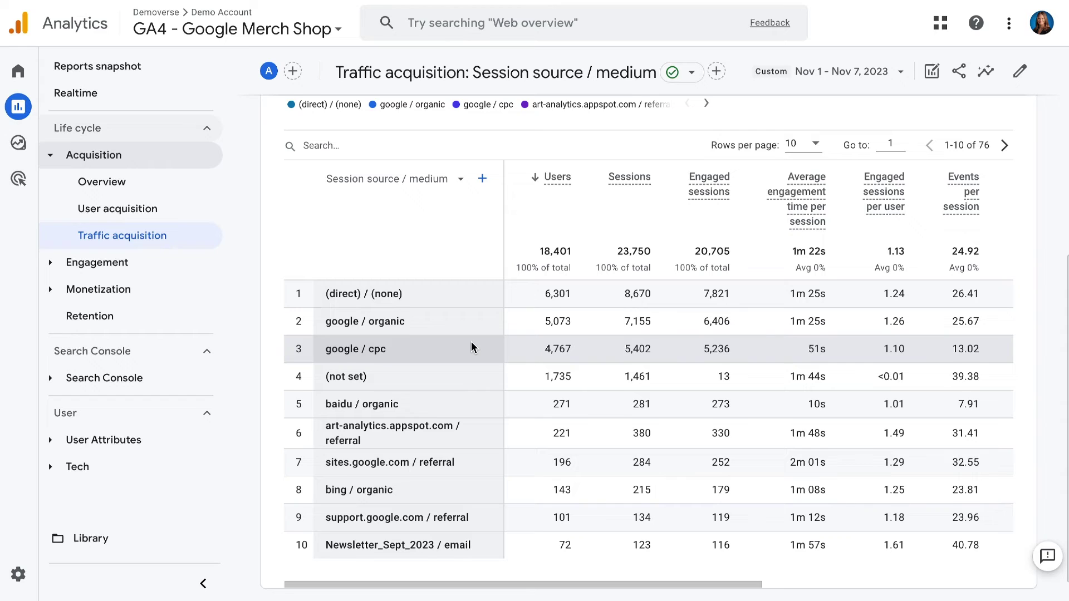
Restrict the Event count column of the Traffic acquisition table to the purchase event
scroll(471, 342, "down", 1)
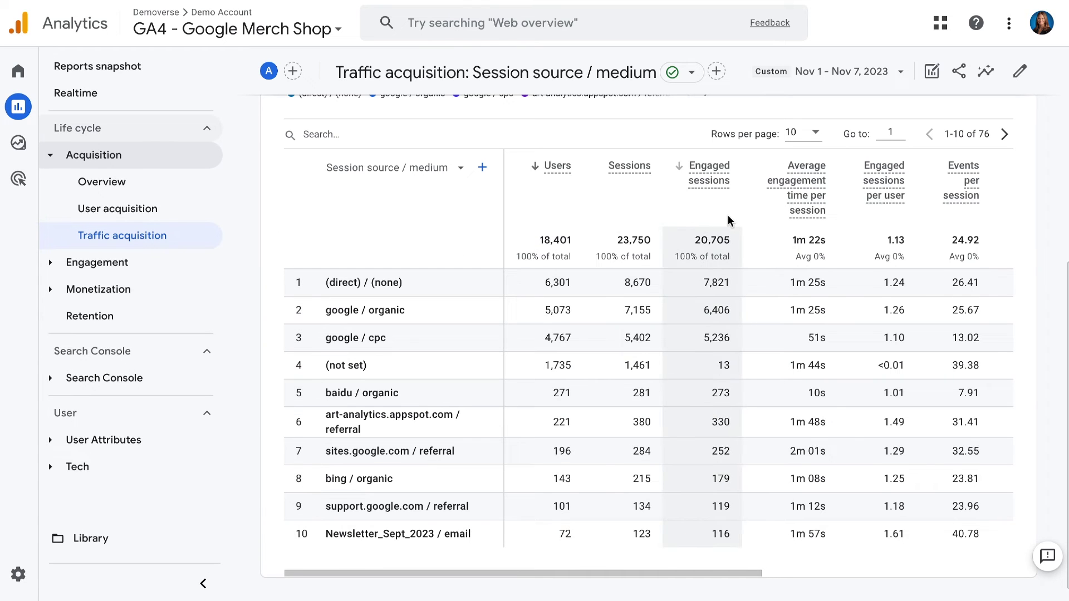
scroll(727, 215, "right", 3)
scroll(729, 220, "left", 1)
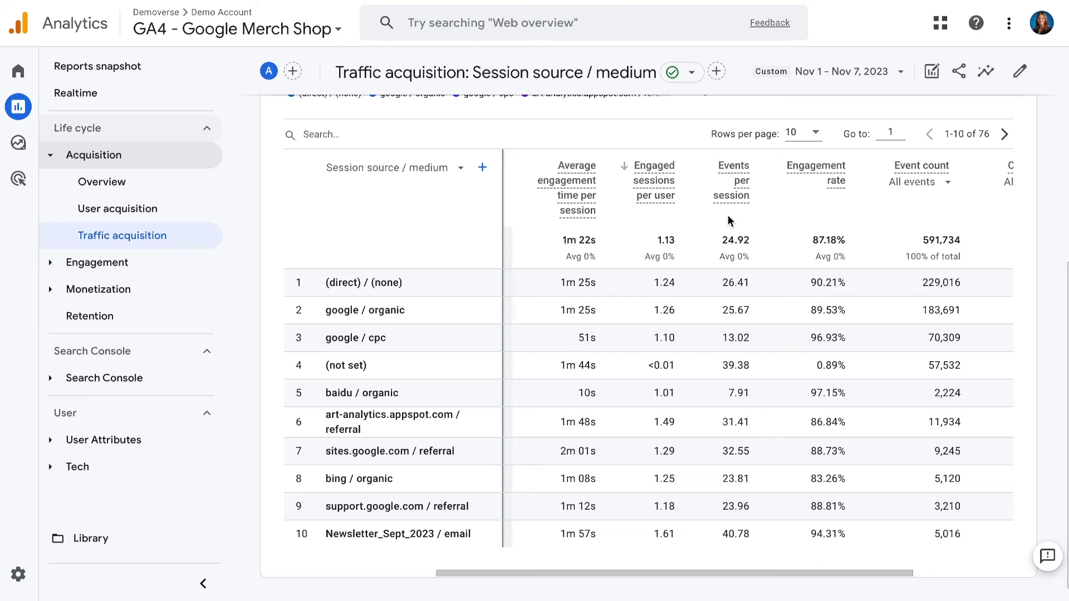
left_click(949, 184)
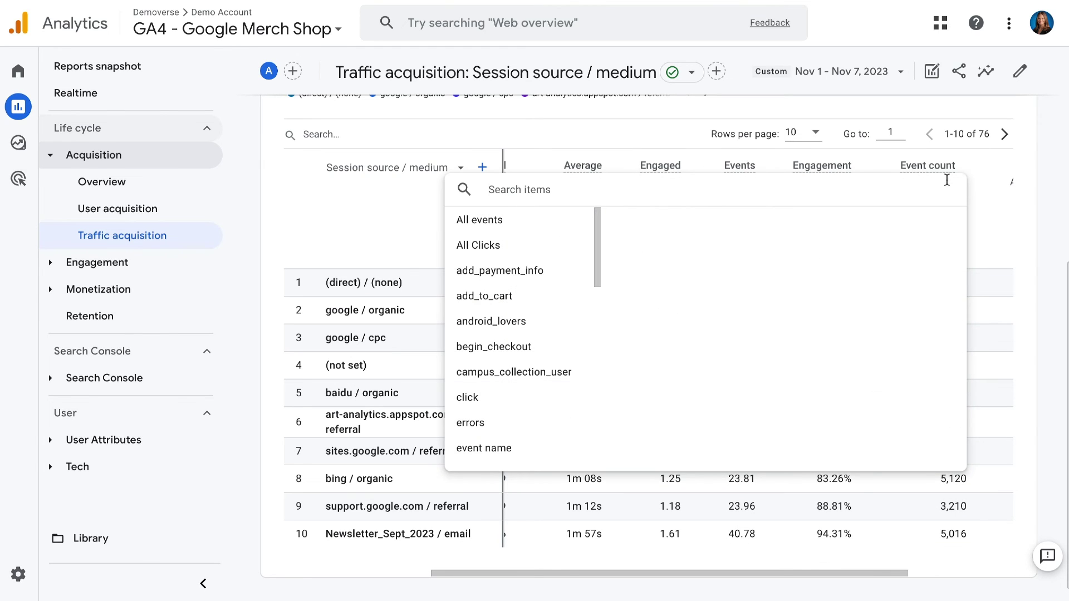
type("purch")
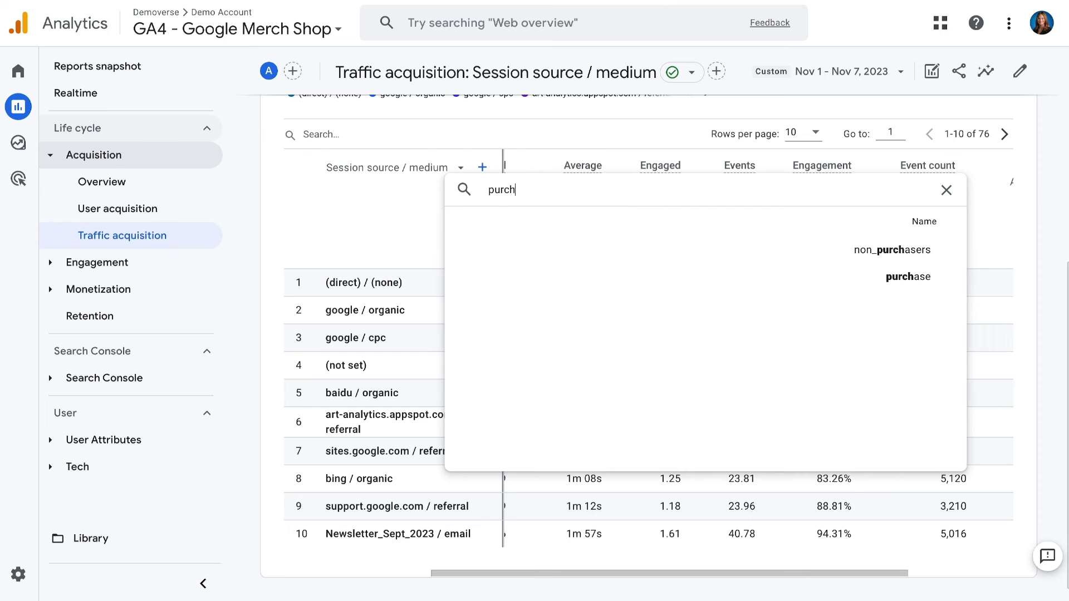
left_click(930, 273)
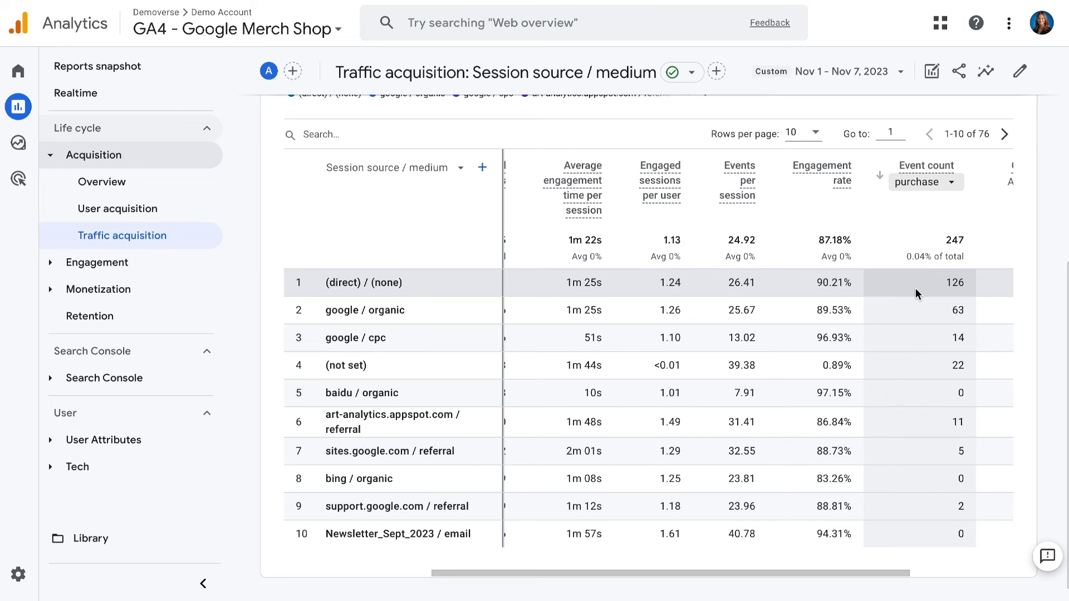
Sort the traffic sources by purchase event count, and re-sort them by total revenue
left_click(881, 178)
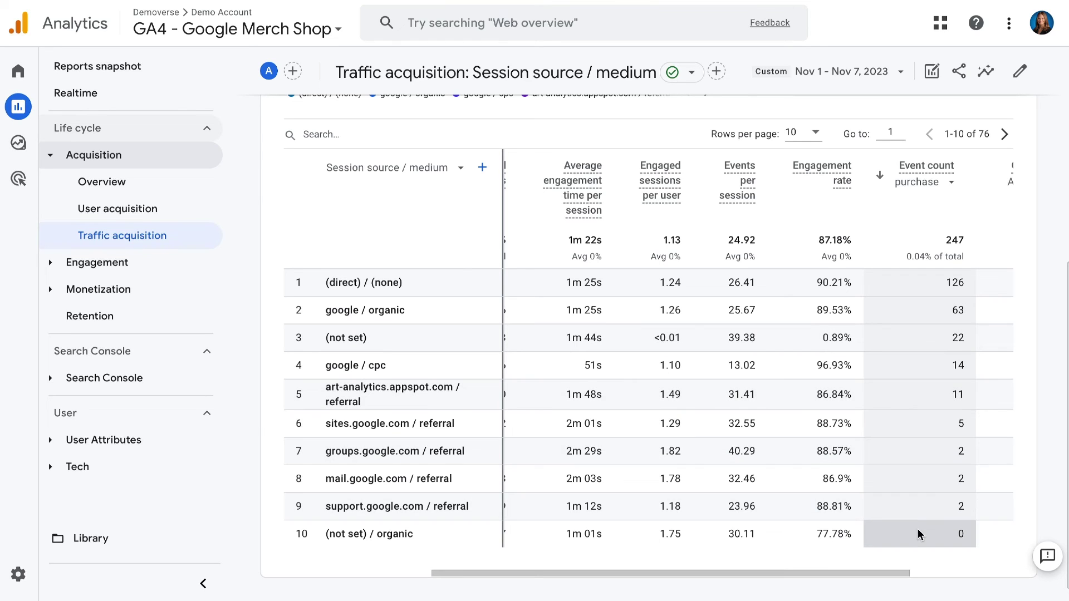
scroll(920, 323, "right", 5)
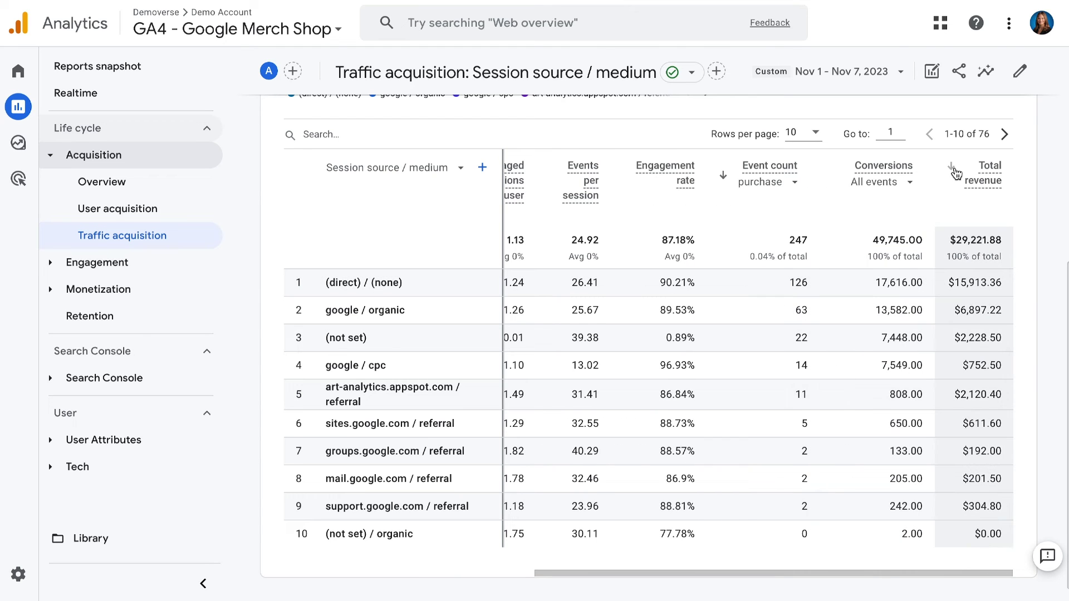
left_click(953, 169)
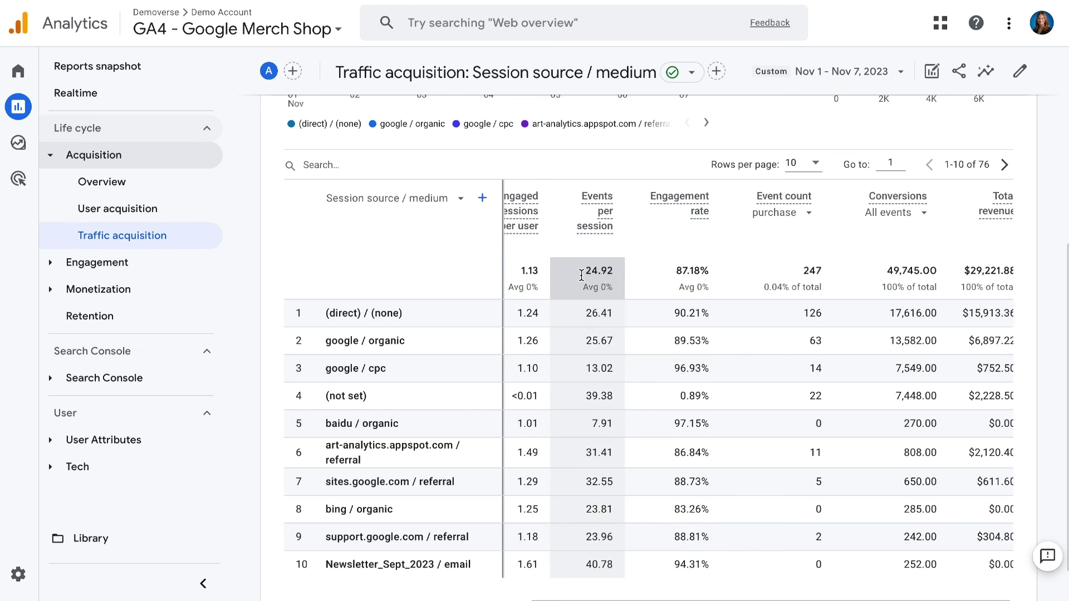
Sort the Traffic acquisition table by users in descending order
scroll(565, 262, "left", 5)
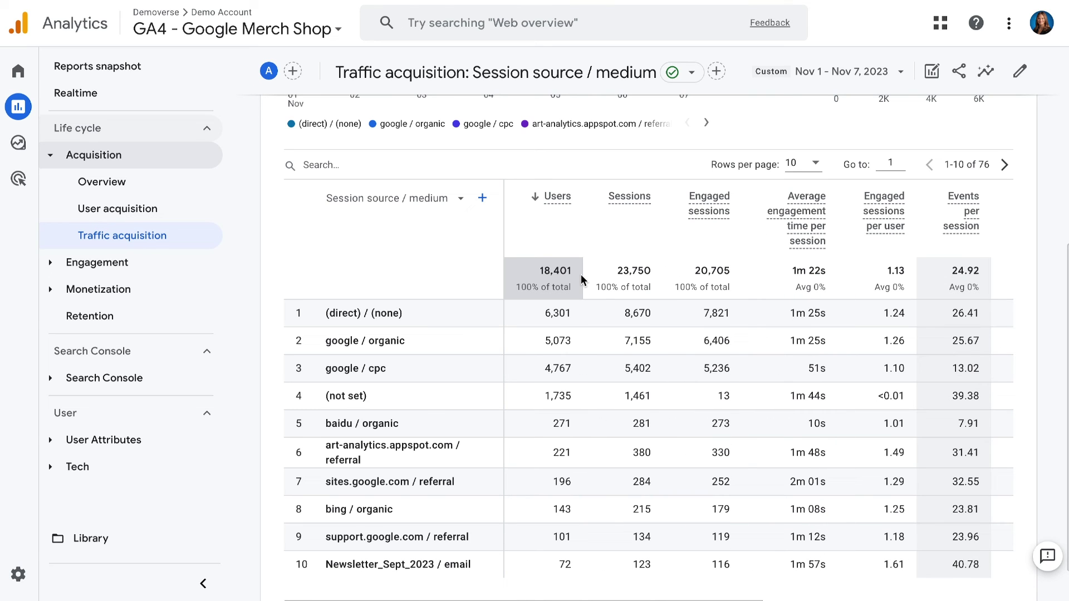
left_click(535, 199)
left_click(532, 201)
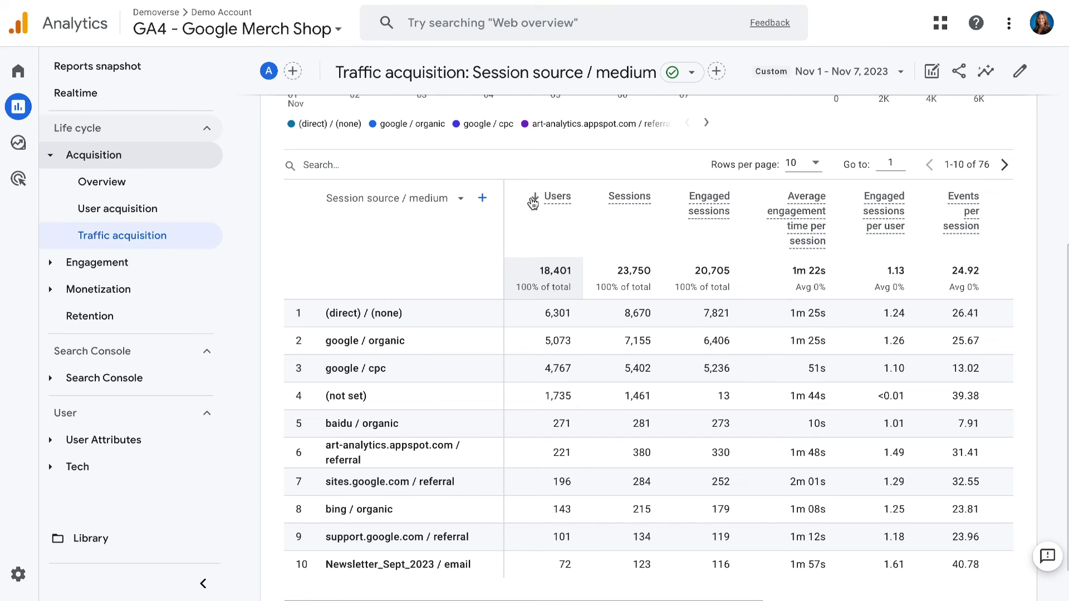
Add First user source / medium as a secondary dimension to the Traffic acquisition table
left_click(488, 204)
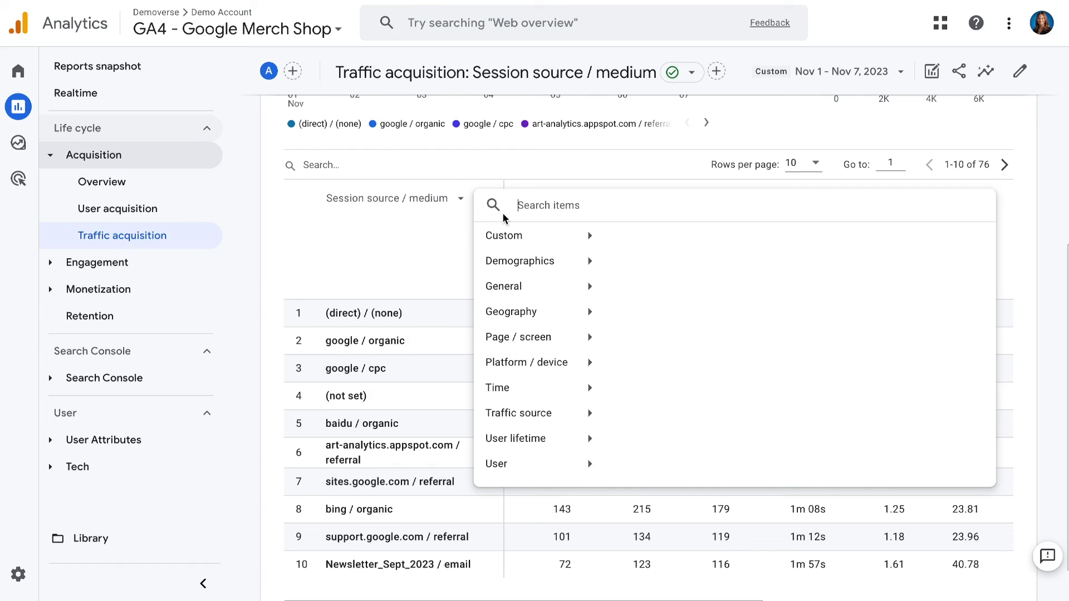
left_click(571, 418)
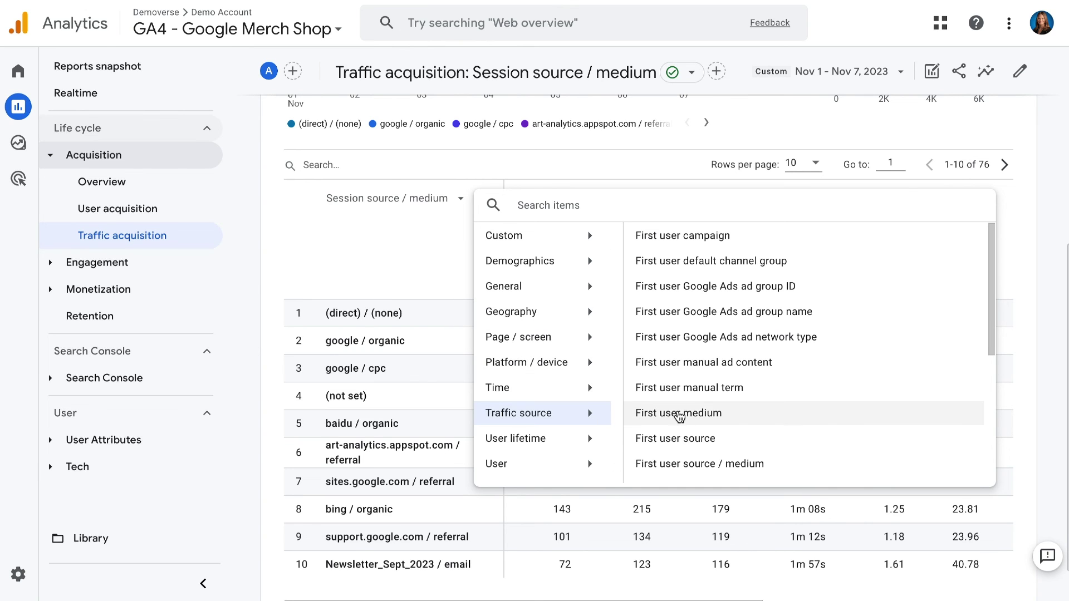
left_click(785, 467)
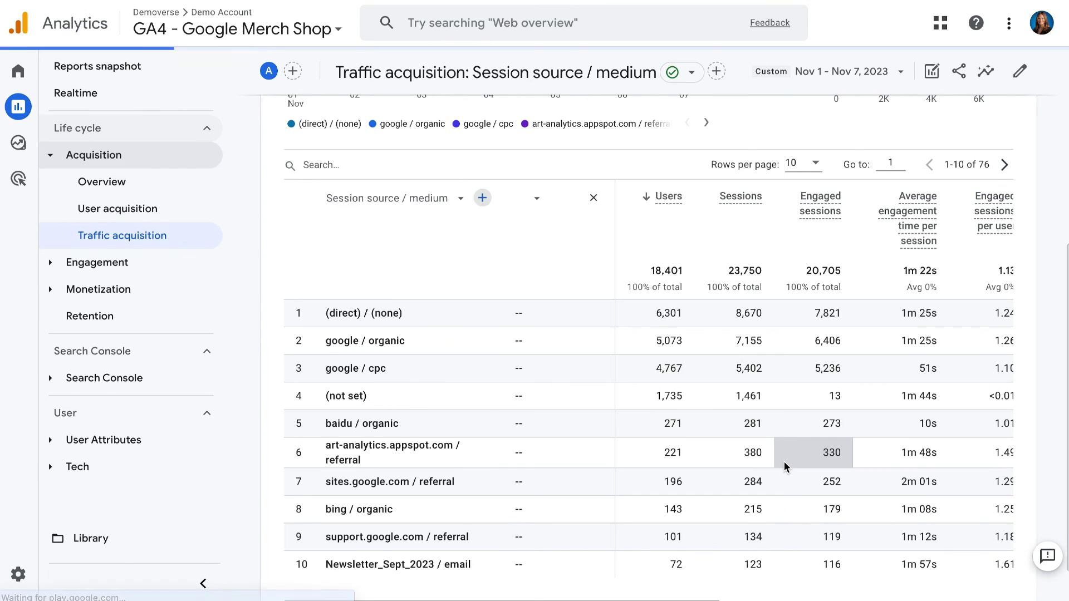